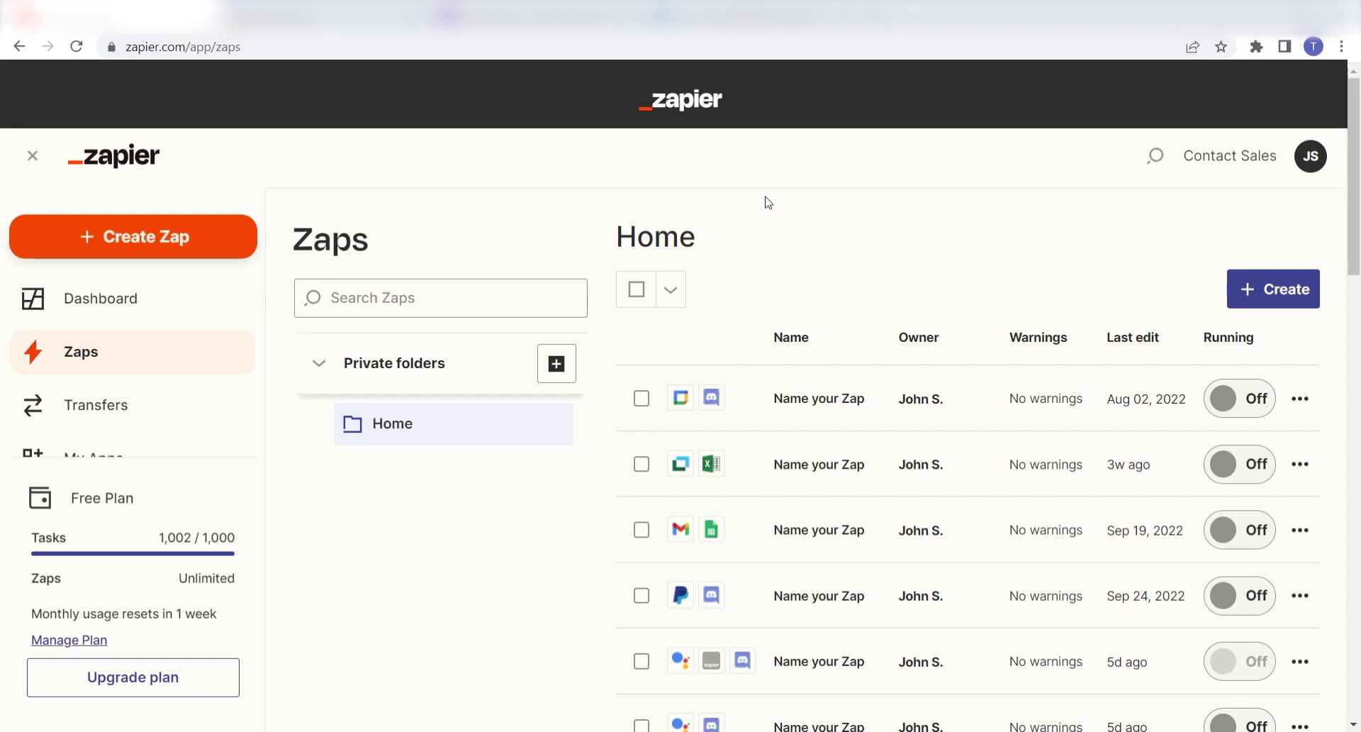
Create a Zap with Slack's New Message Posted to Channel as the trigger event.
click(201, 245)
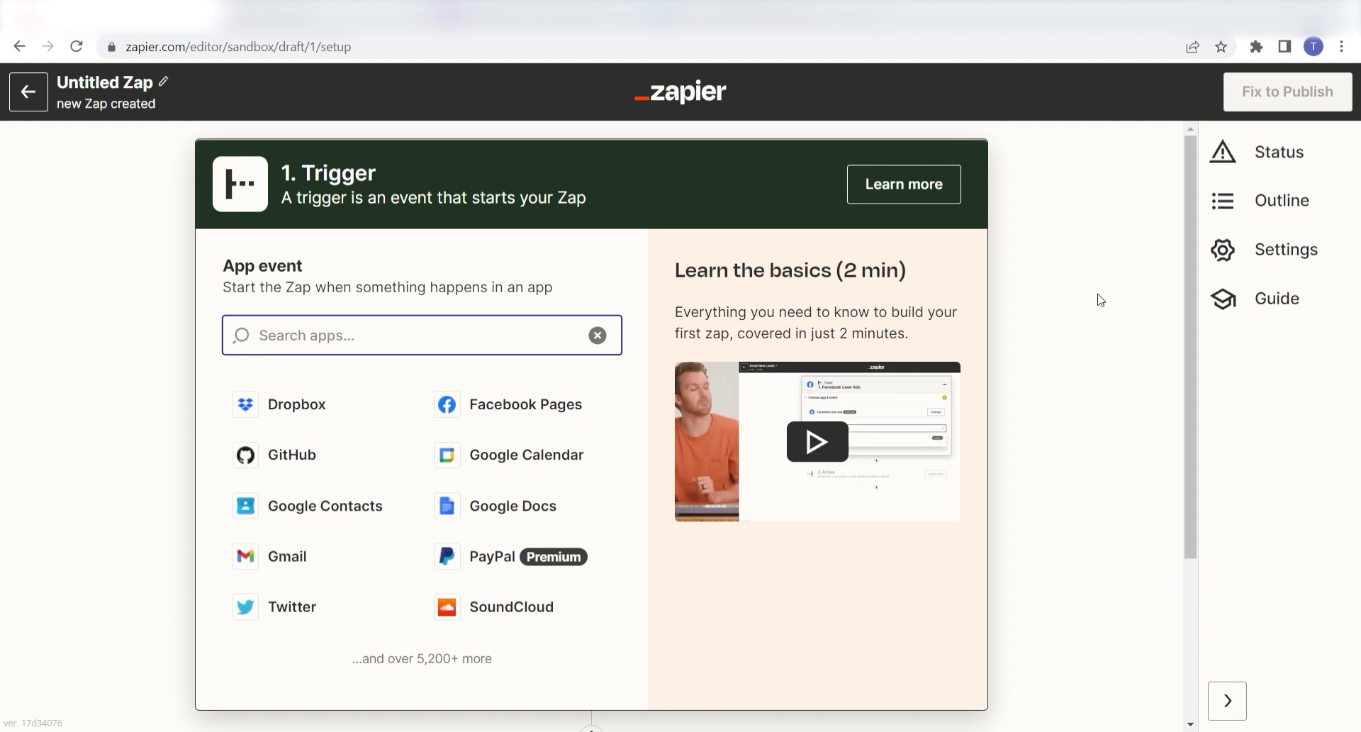
text(slack)
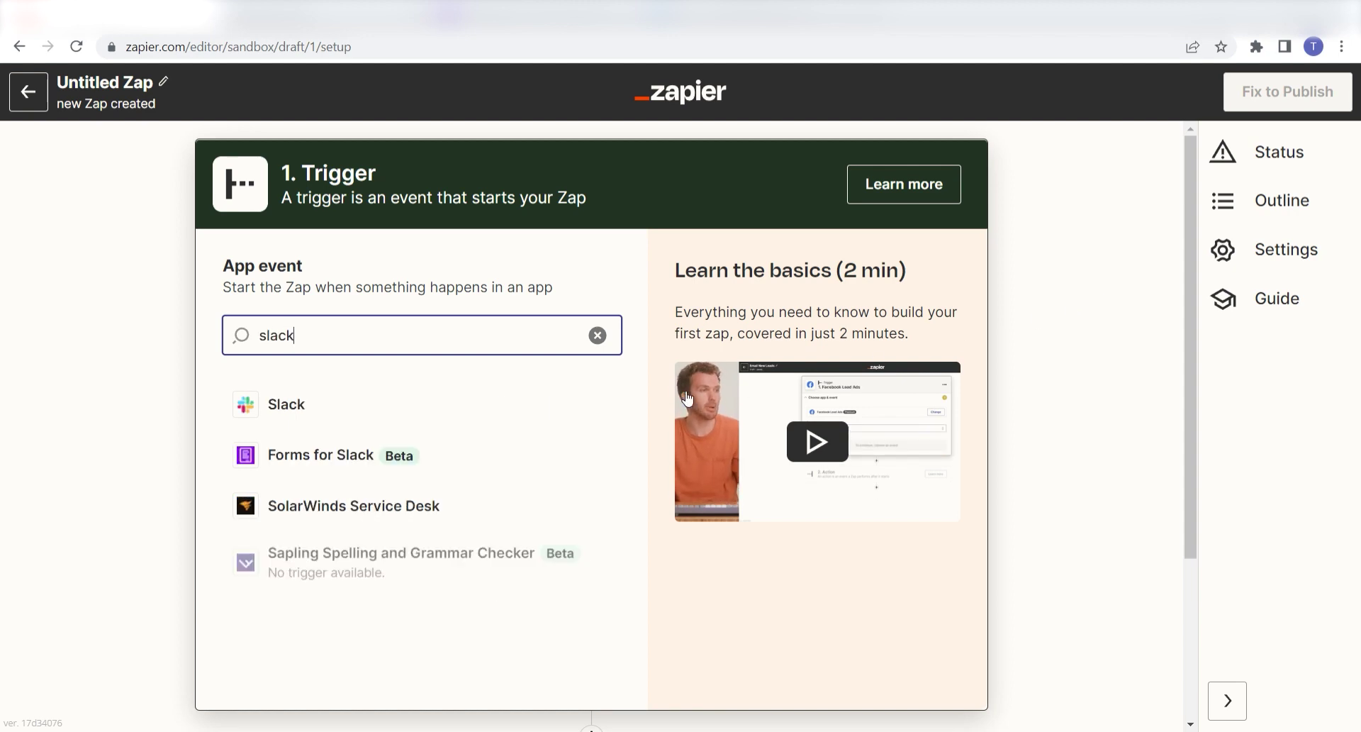
click(495, 415)
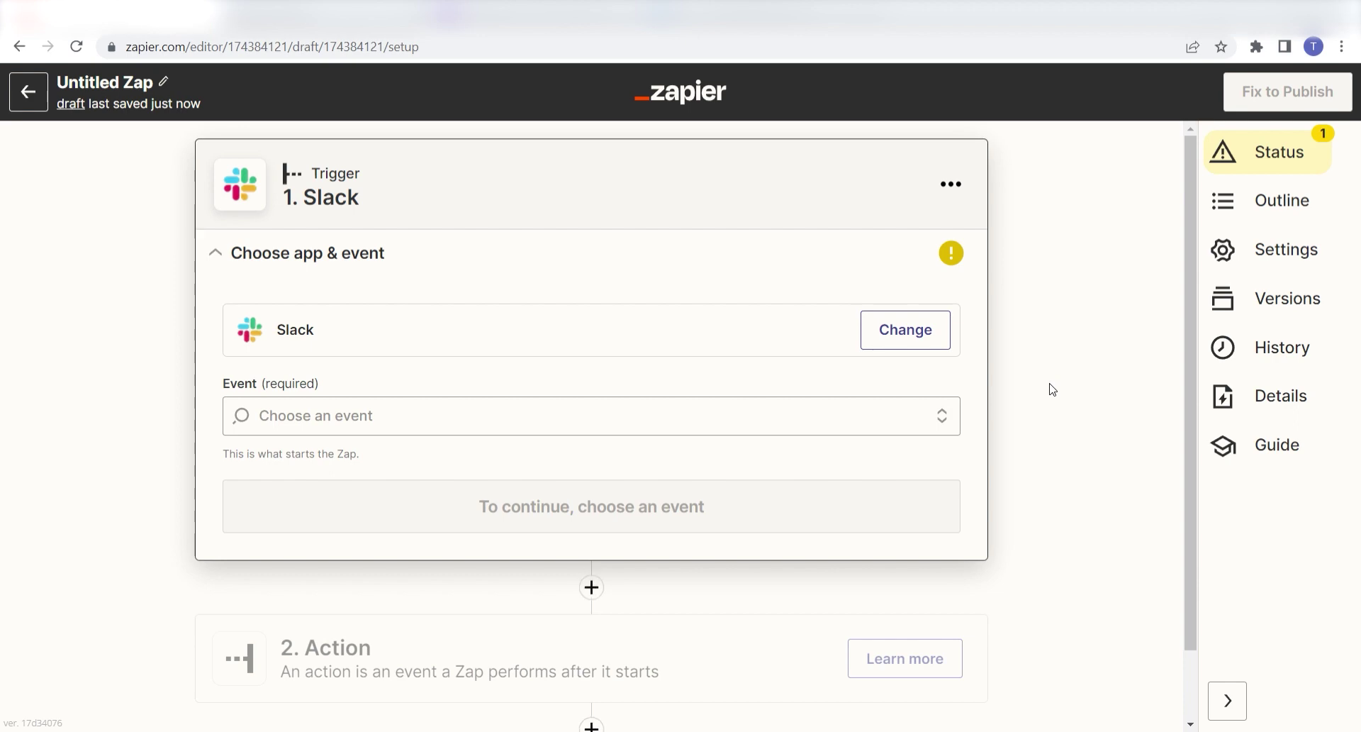
click(907, 419)
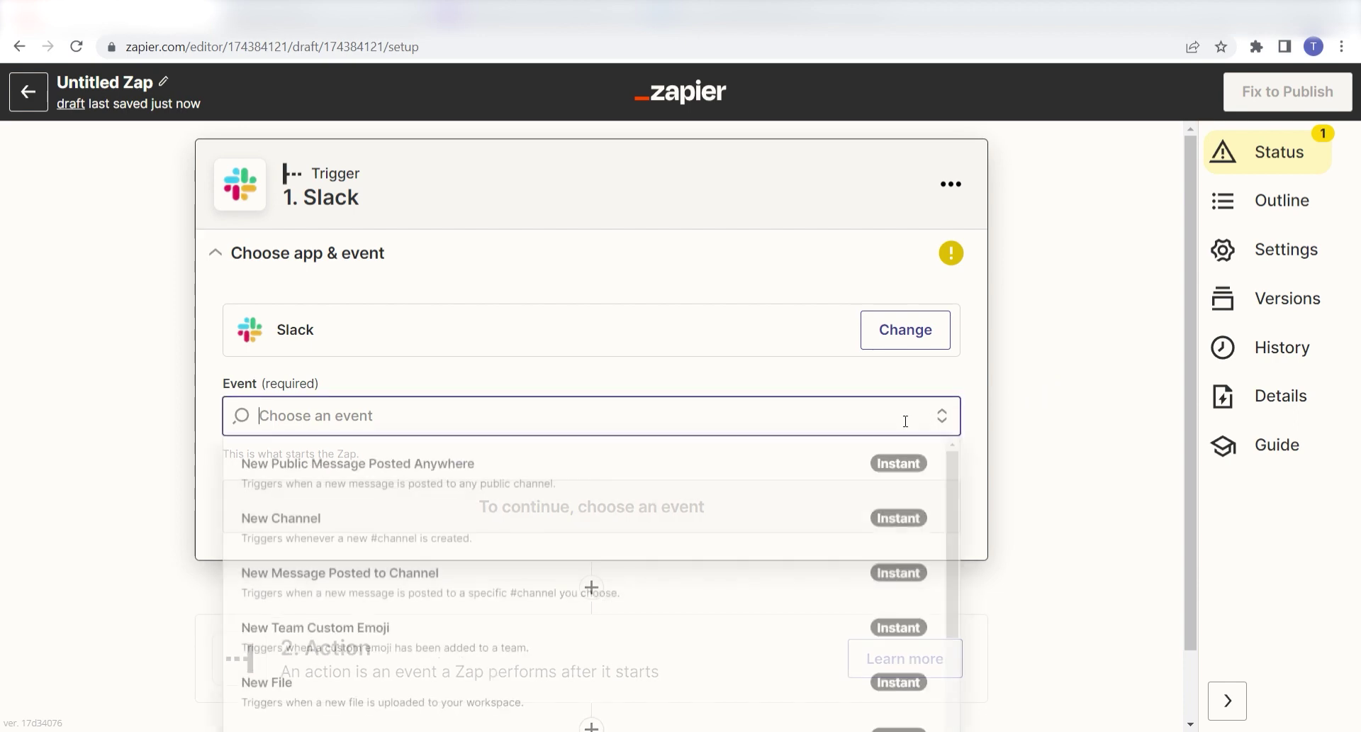
click(551, 590)
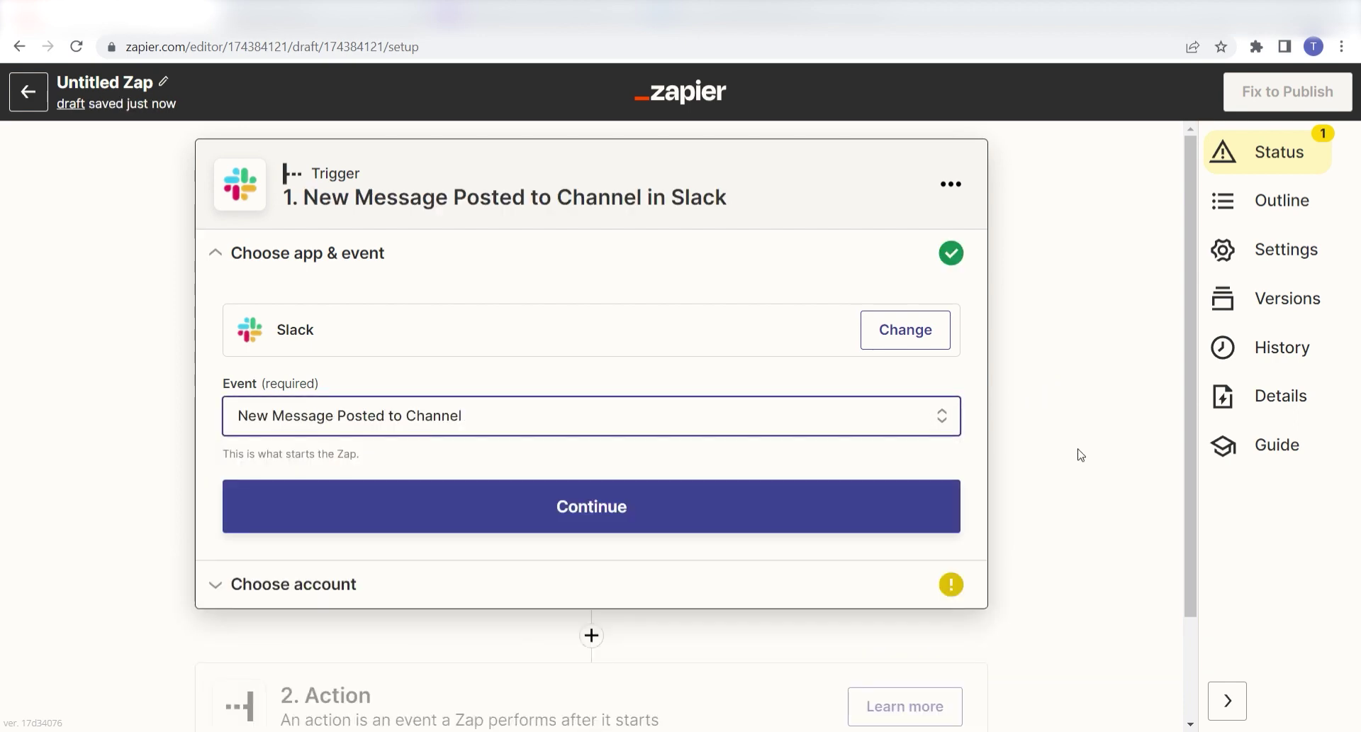
click(866, 512)
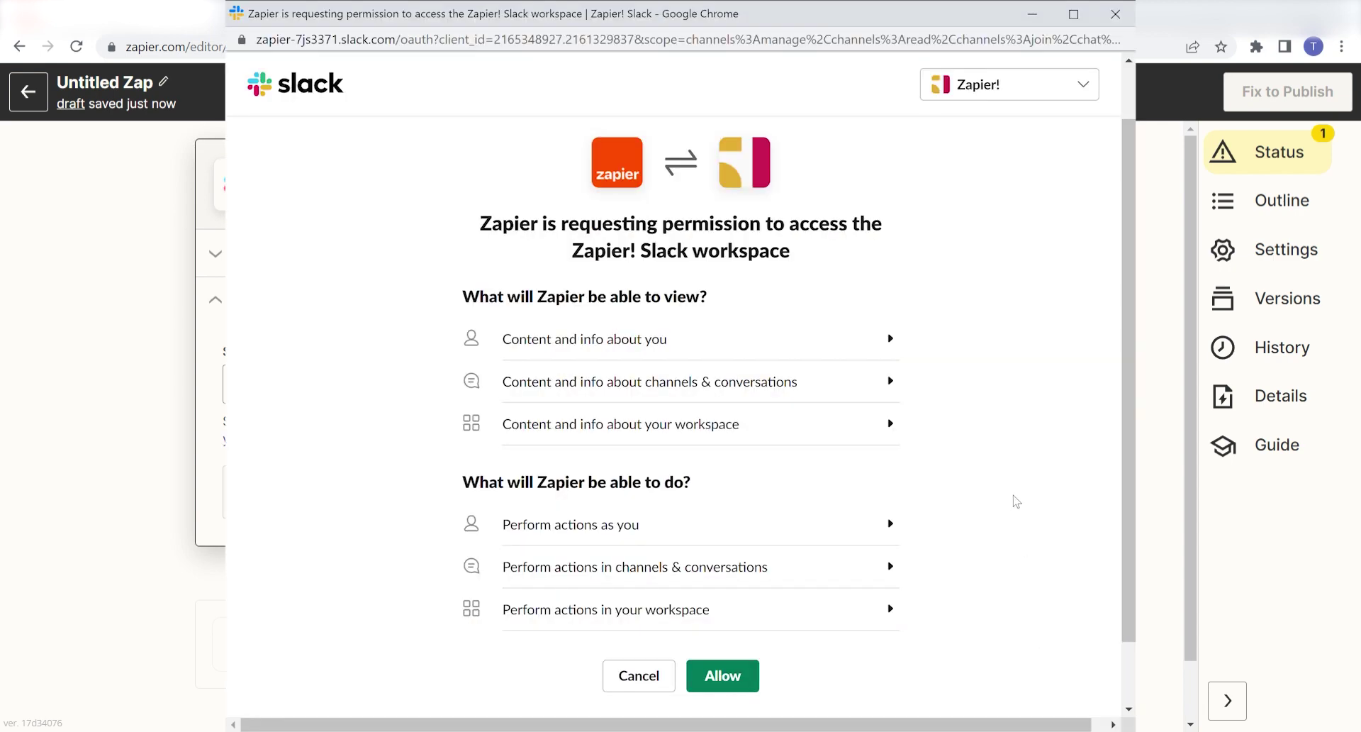
Allow Zapier to access the Slack workspace in the permission popup.
scroll(879, 345, down, 1)
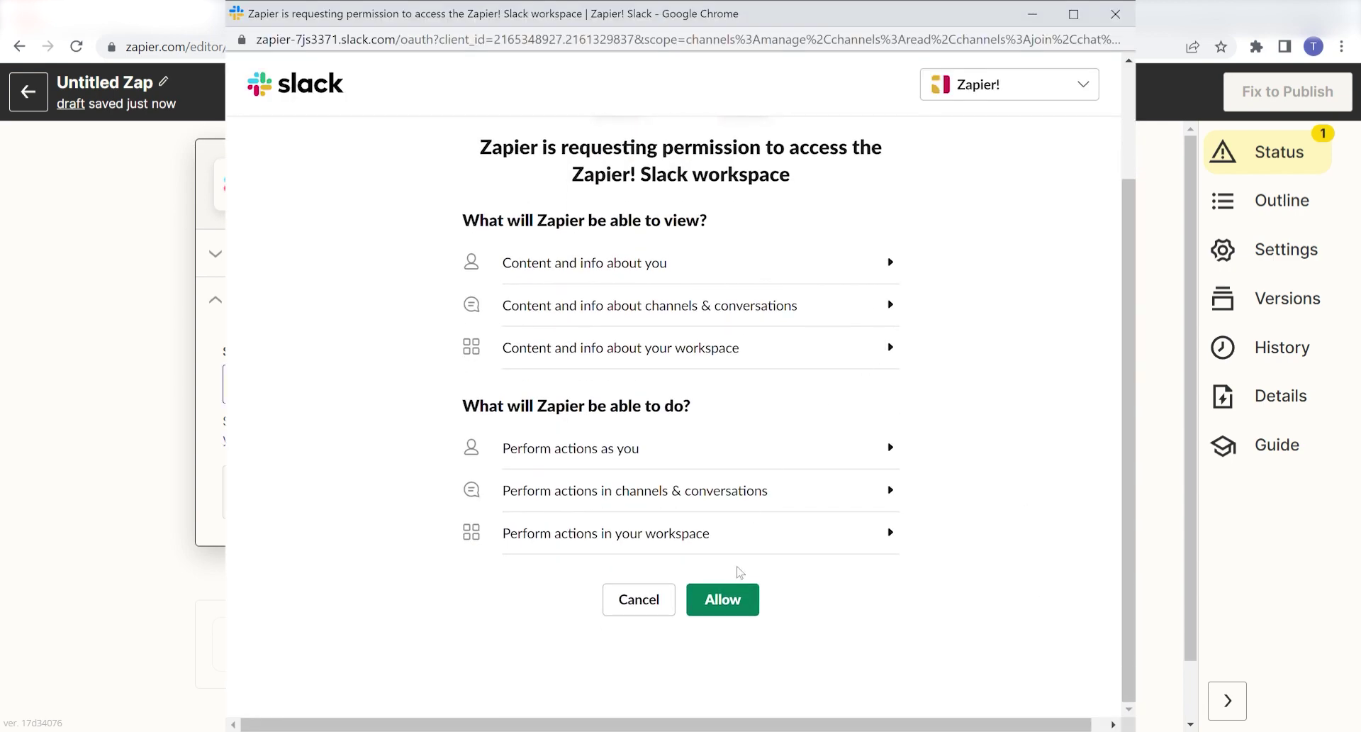
click(723, 600)
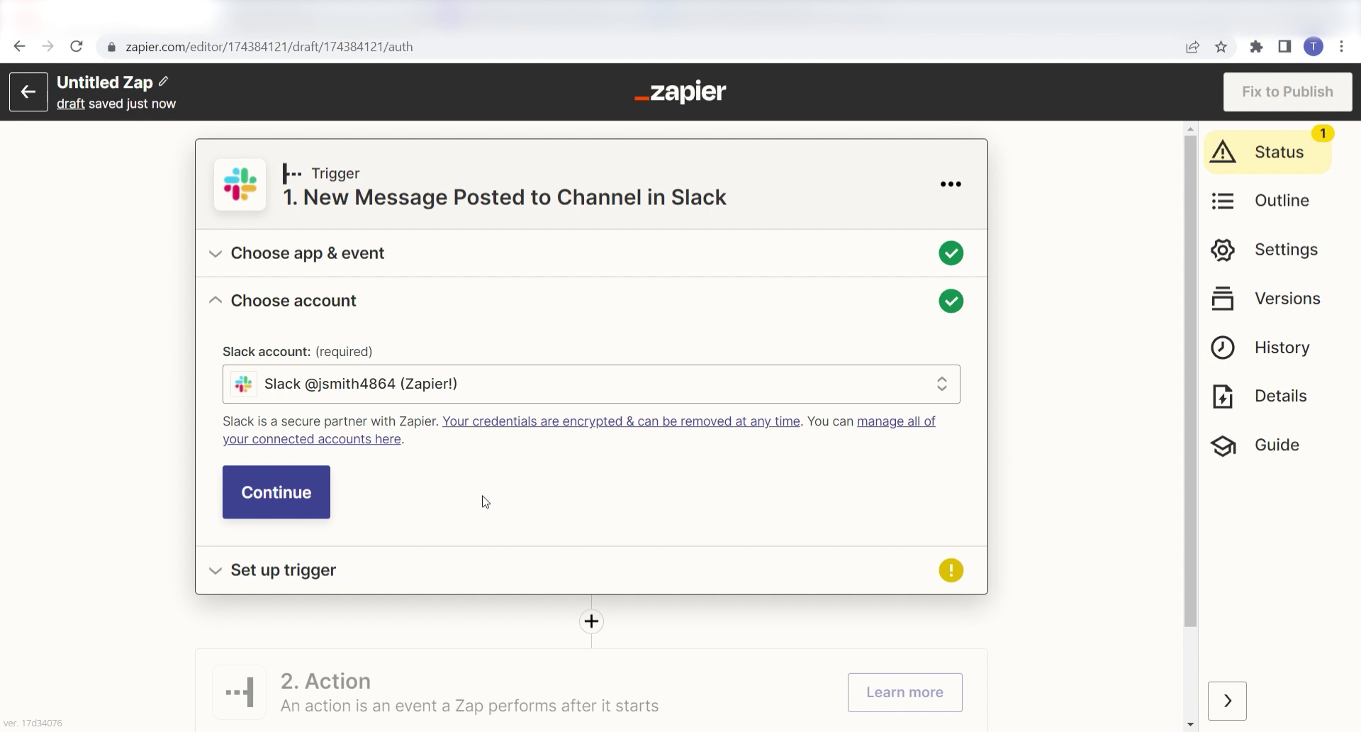
Point the Slack trigger at the general channel, test it, and proceed to the action step.
click(284, 496)
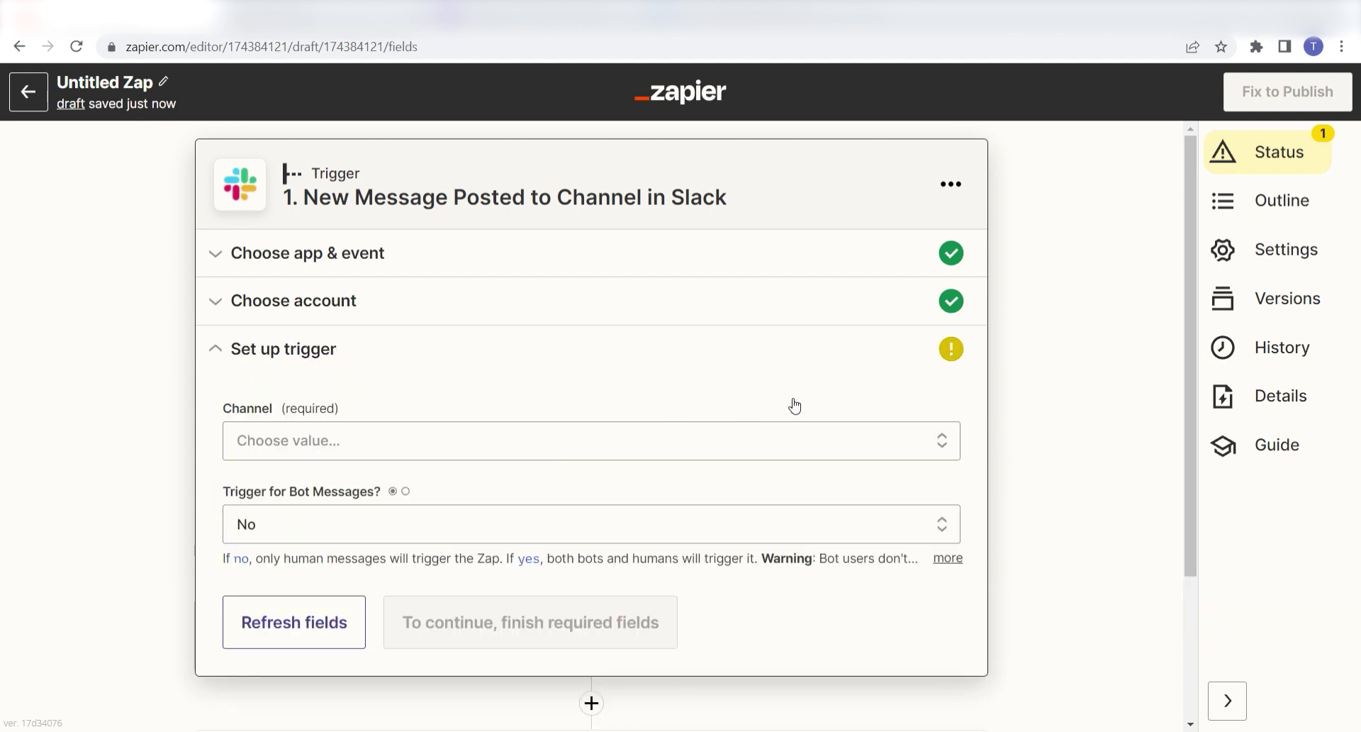
click(928, 446)
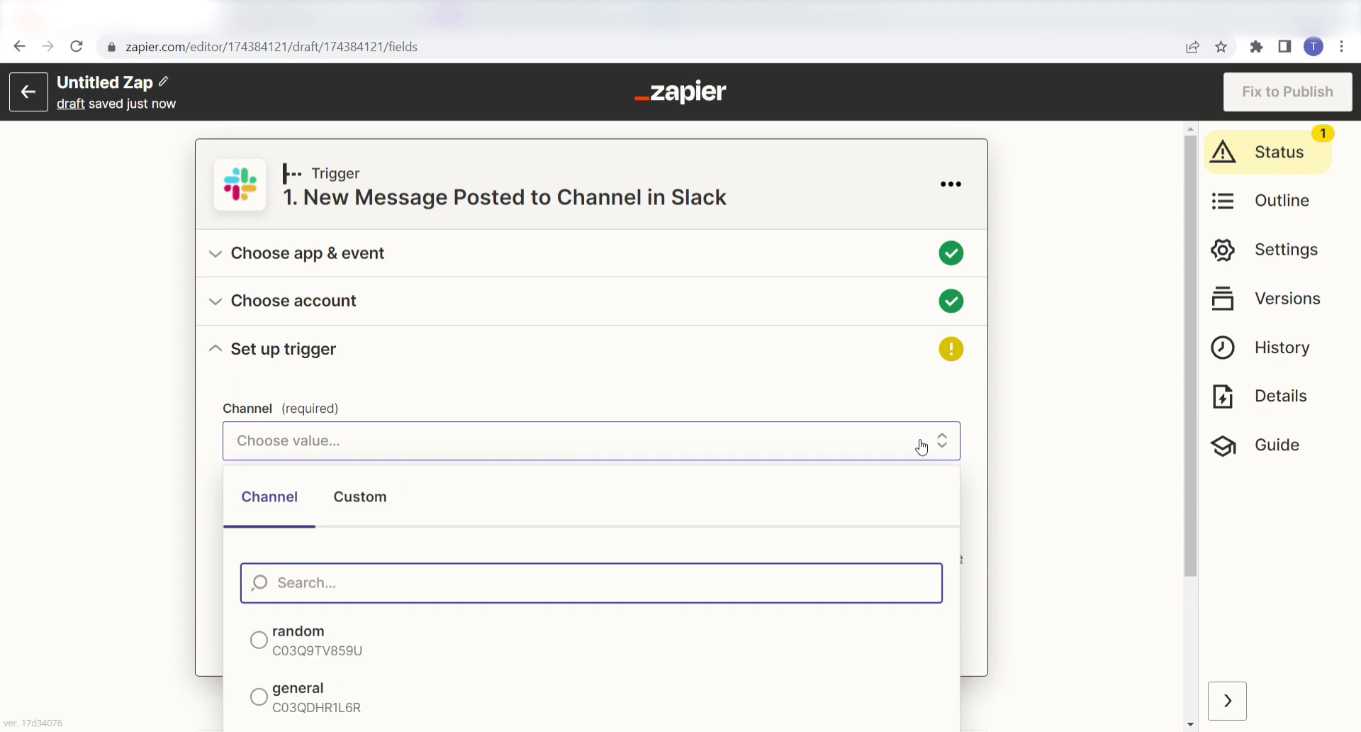
click(647, 687)
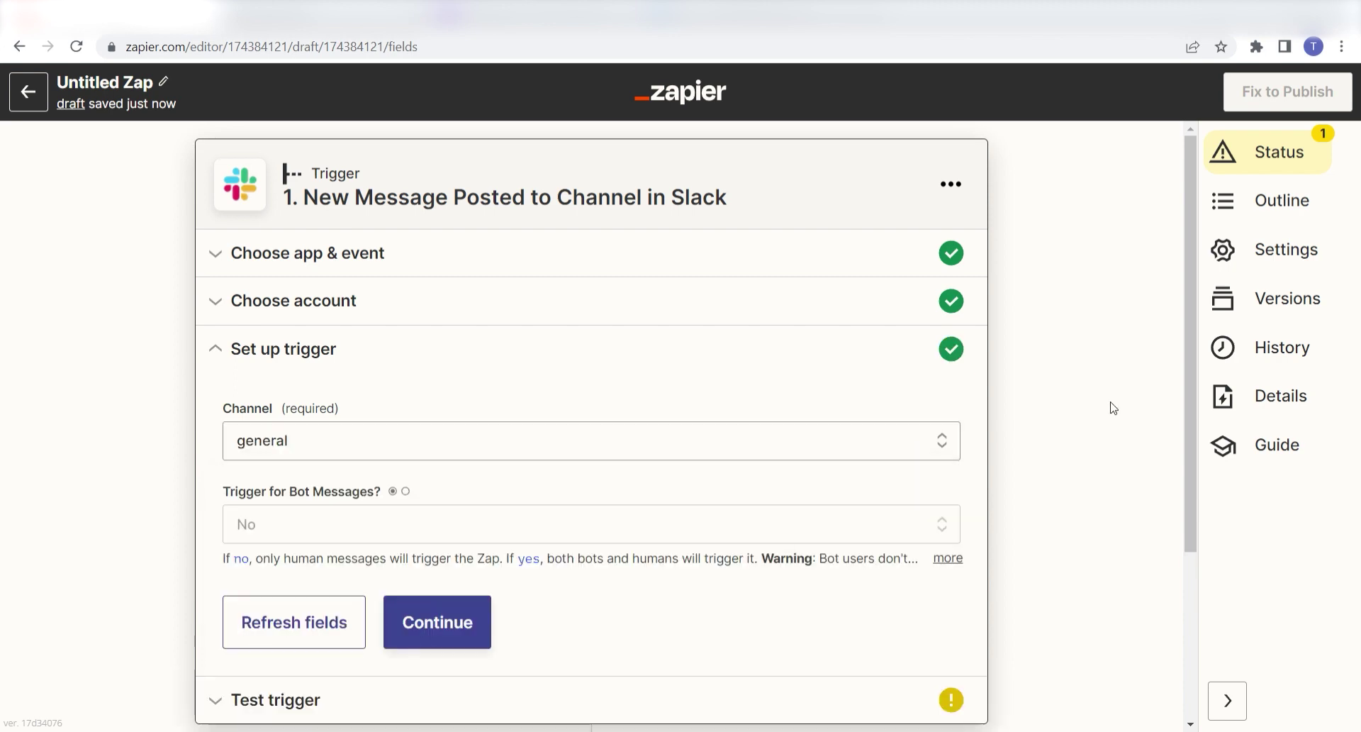
click(471, 627)
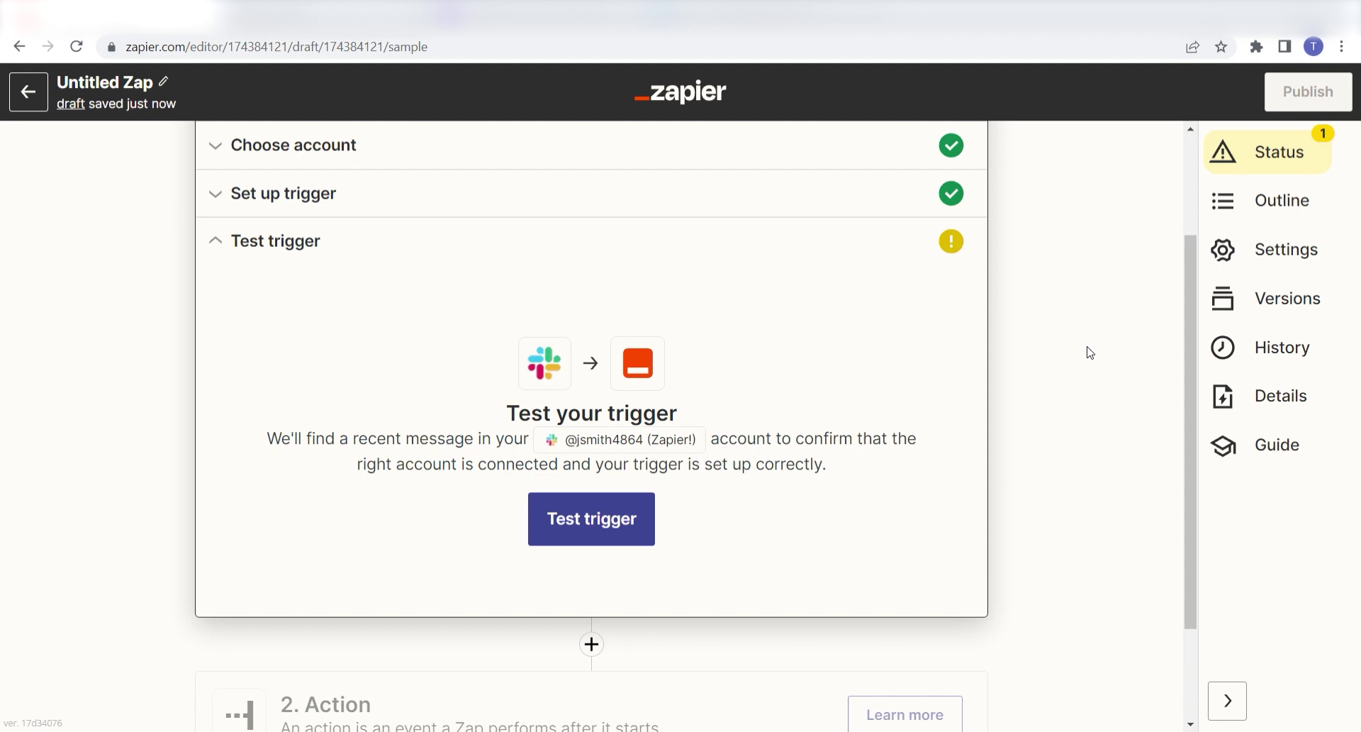
click(608, 519)
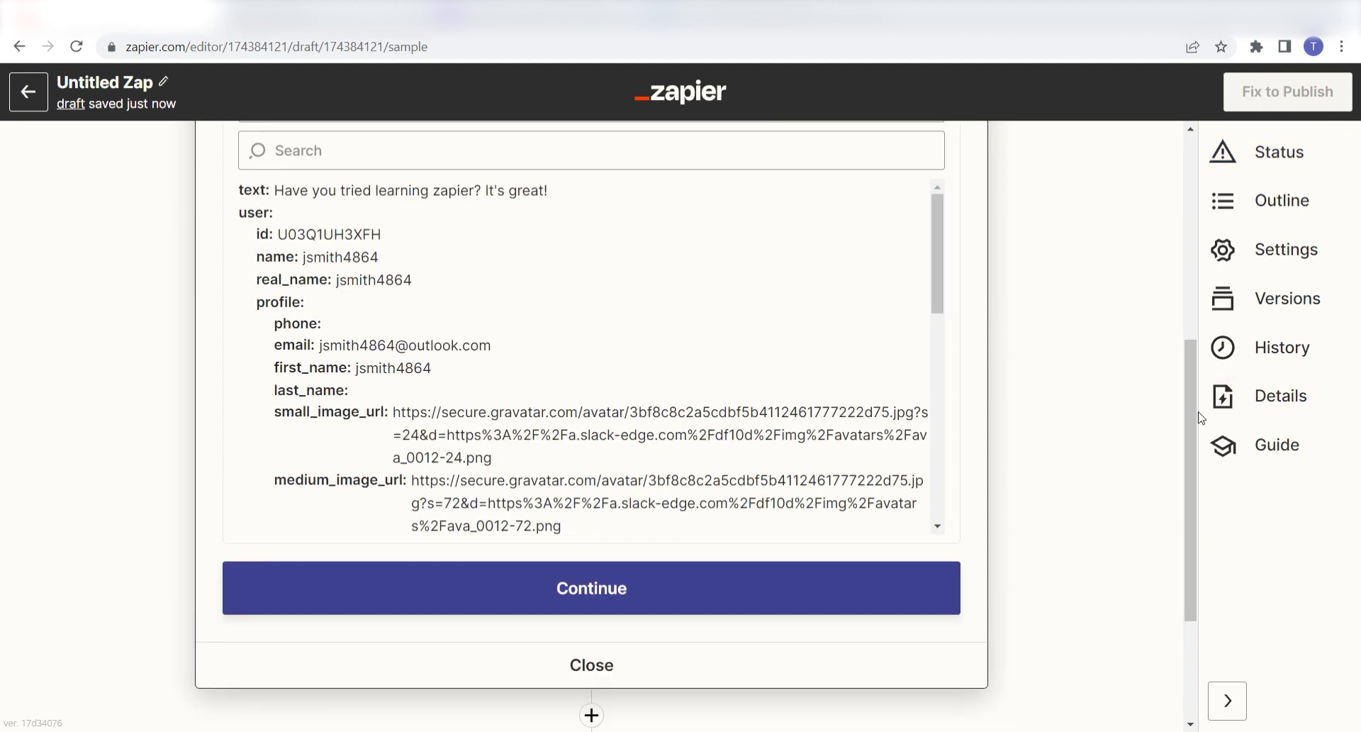
click(778, 587)
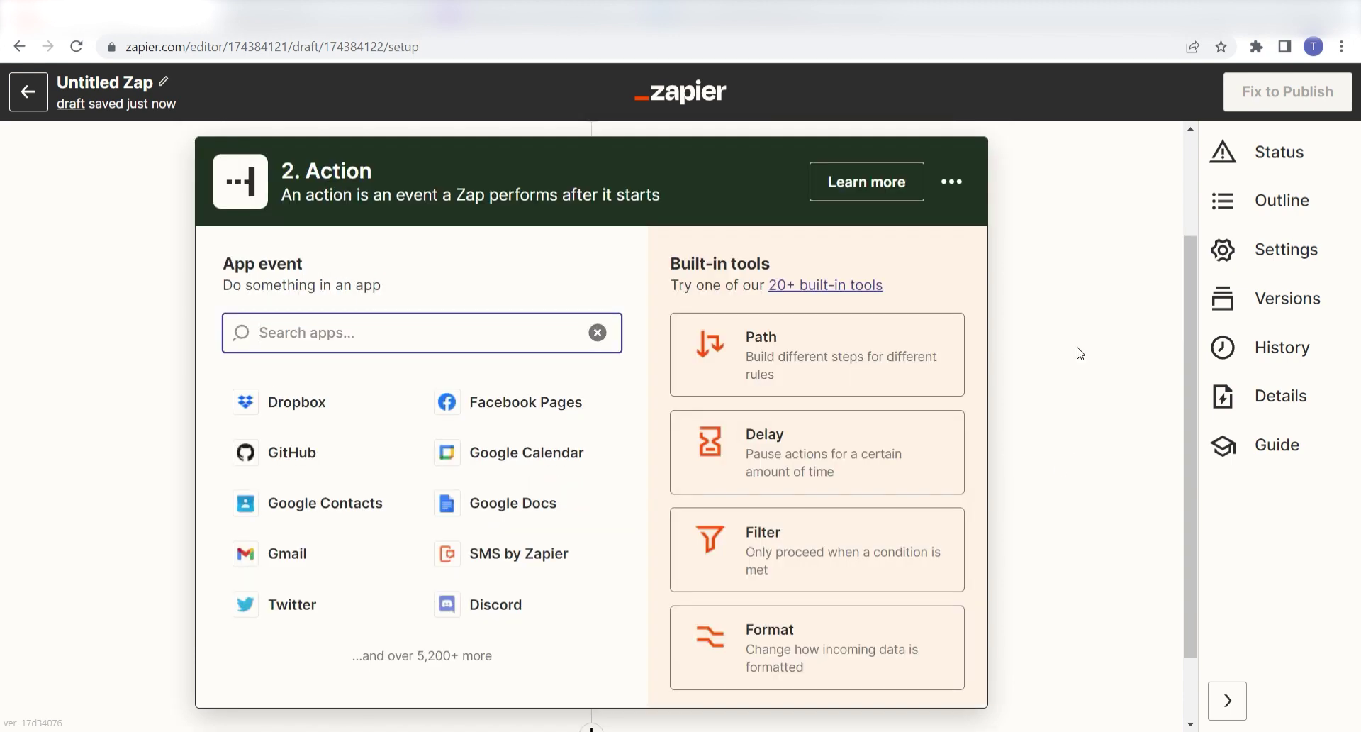
Set the action to Discord's Send Channel Message and select the Discord account.
text(discord)
click(368, 420)
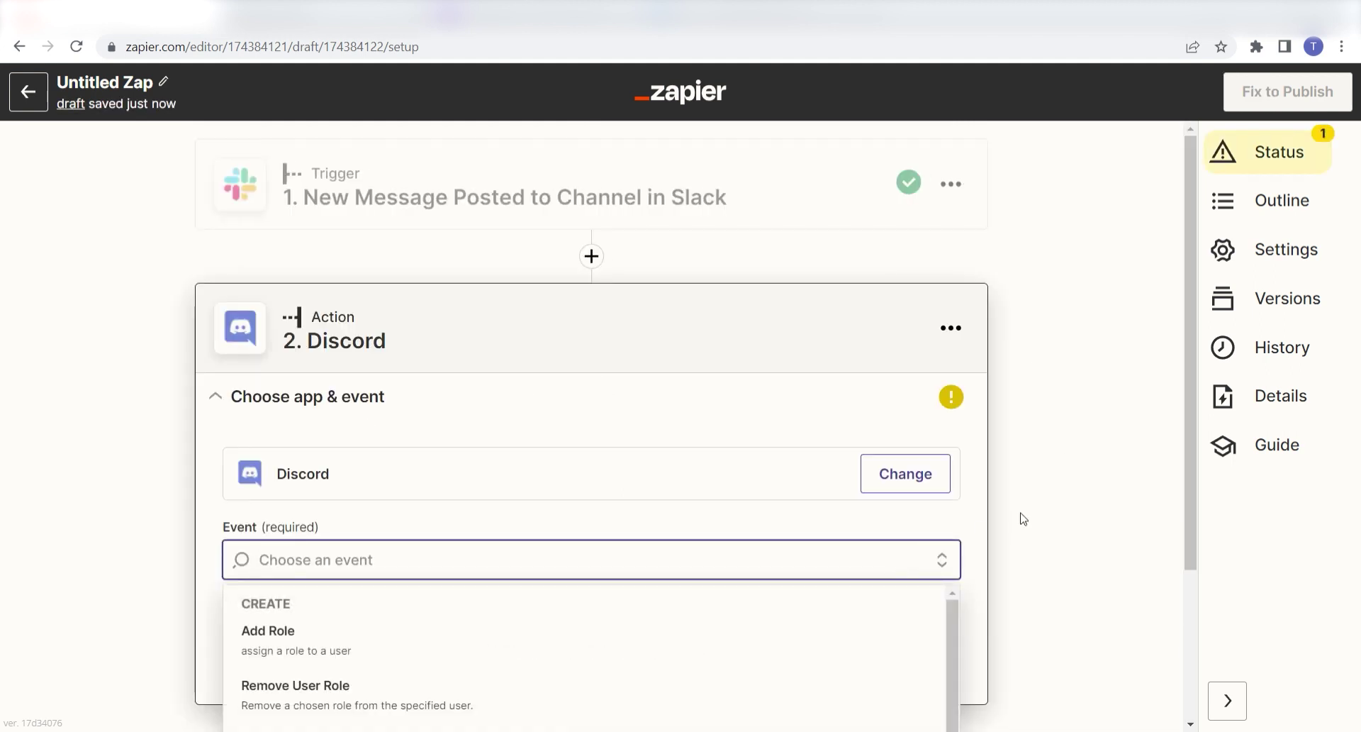
scroll(537, 697, down, 2)
click(536, 696)
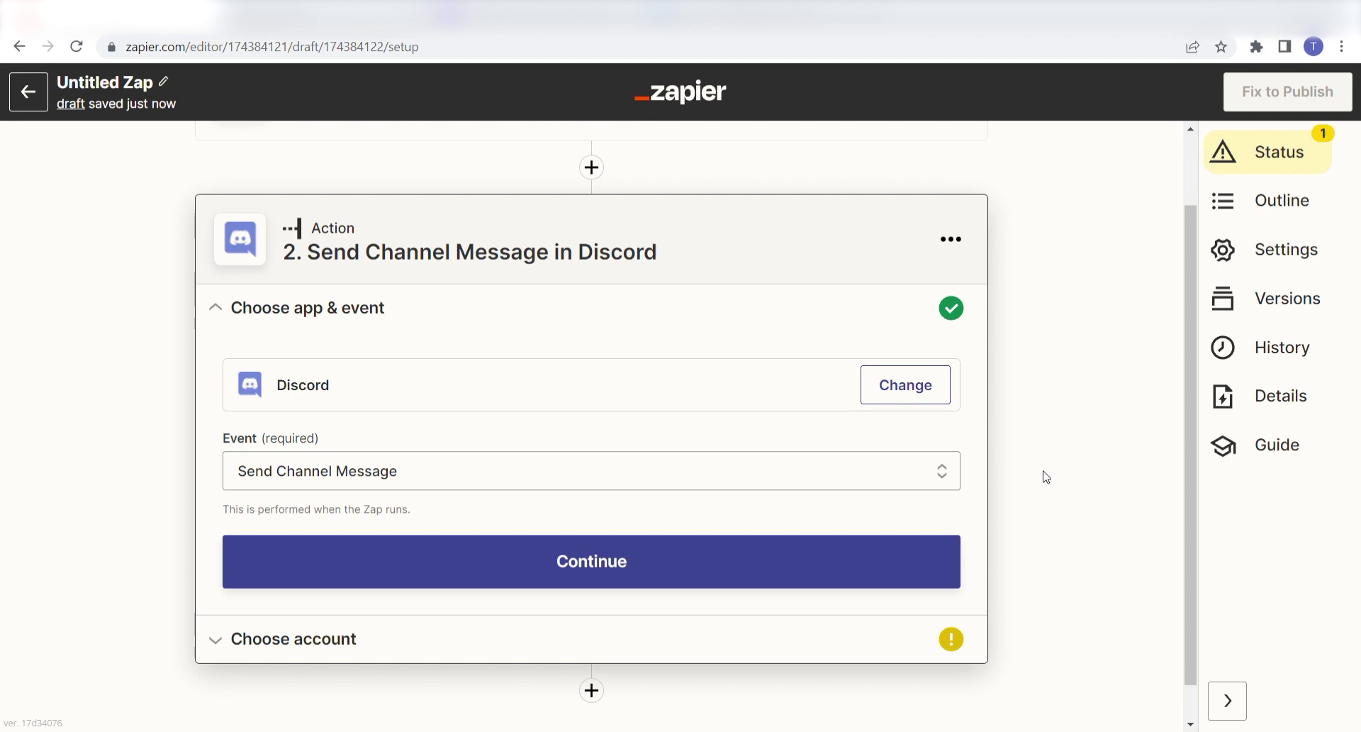
click(702, 563)
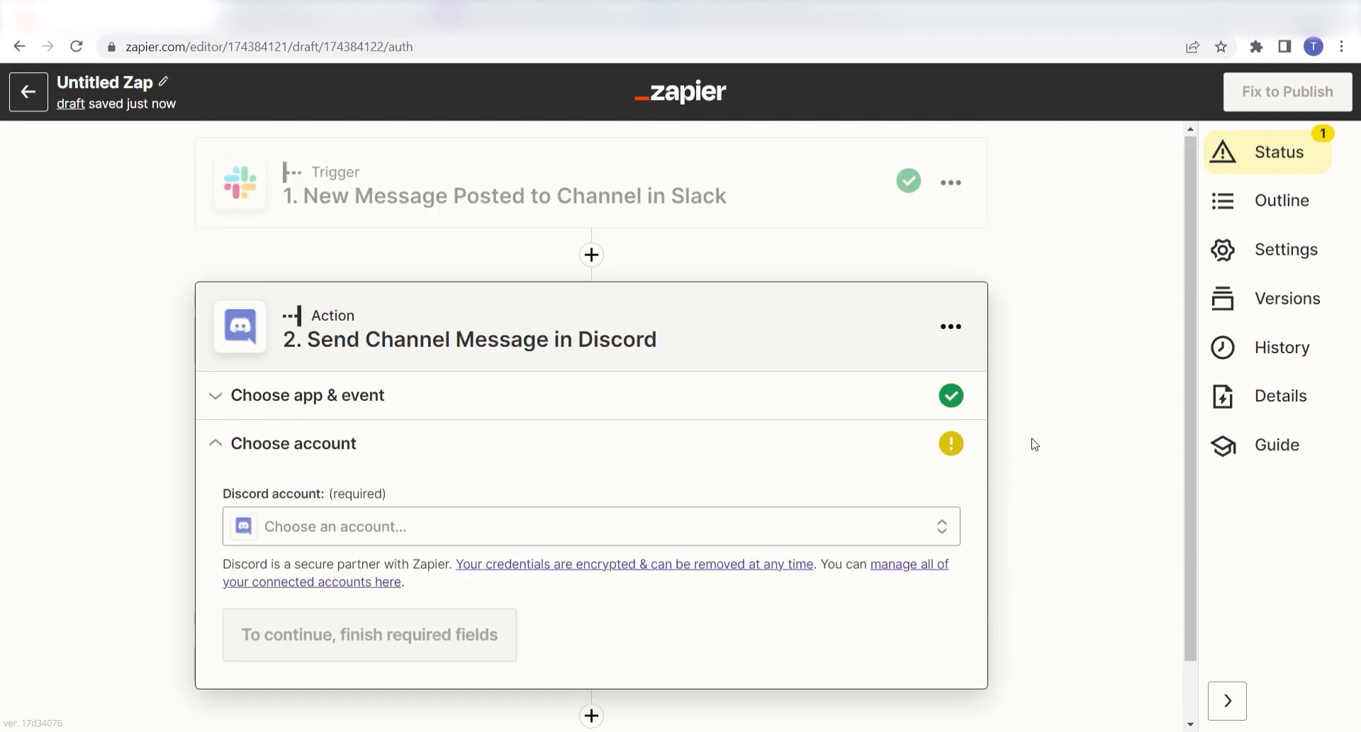
click(912, 531)
click(618, 686)
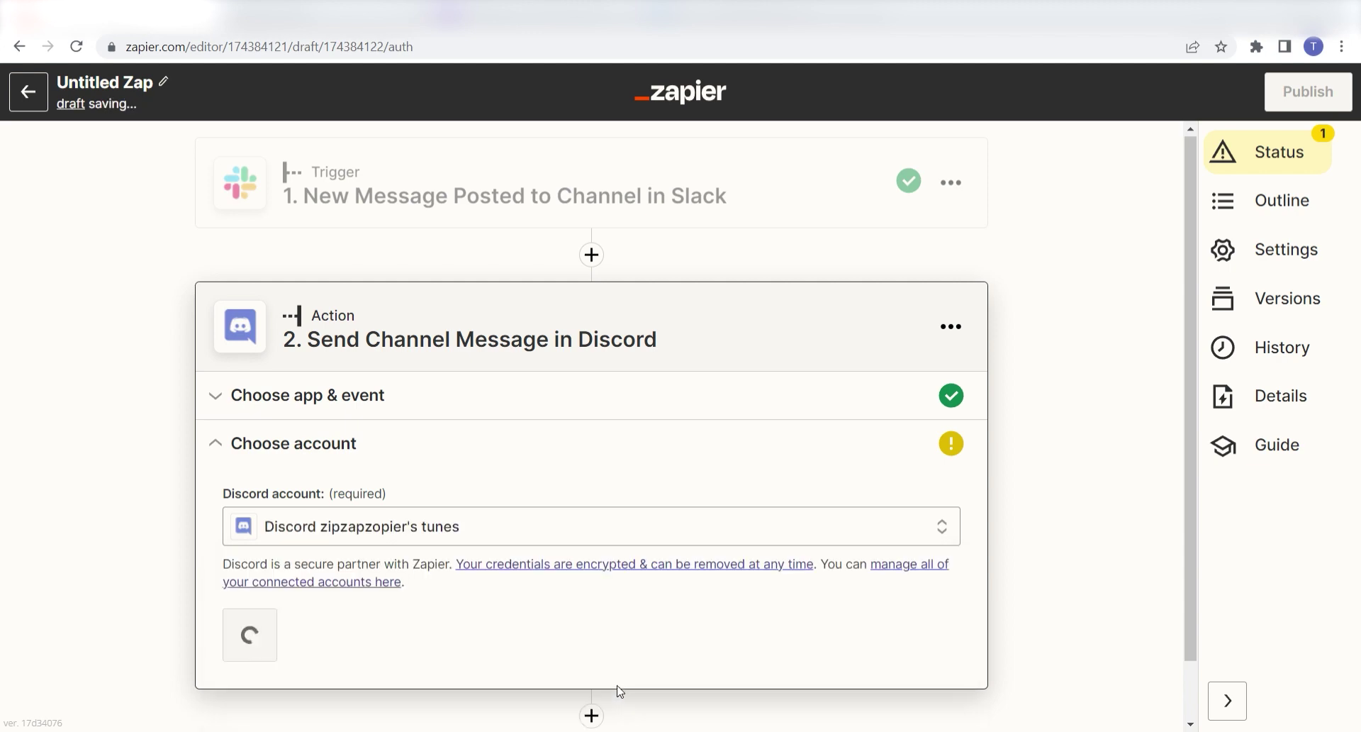
Authorize Zapier's bot on the chosen Discord server with the listed permissions.
click(812, 503)
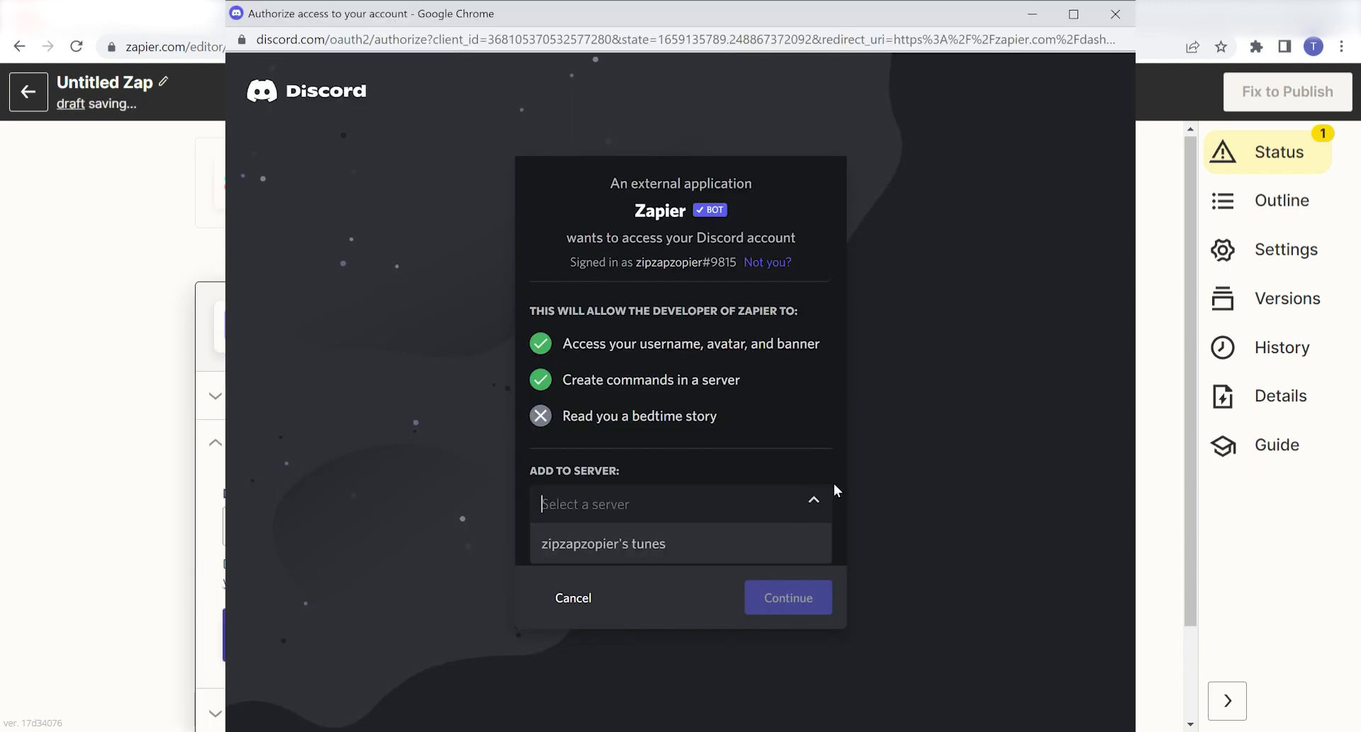
click(775, 540)
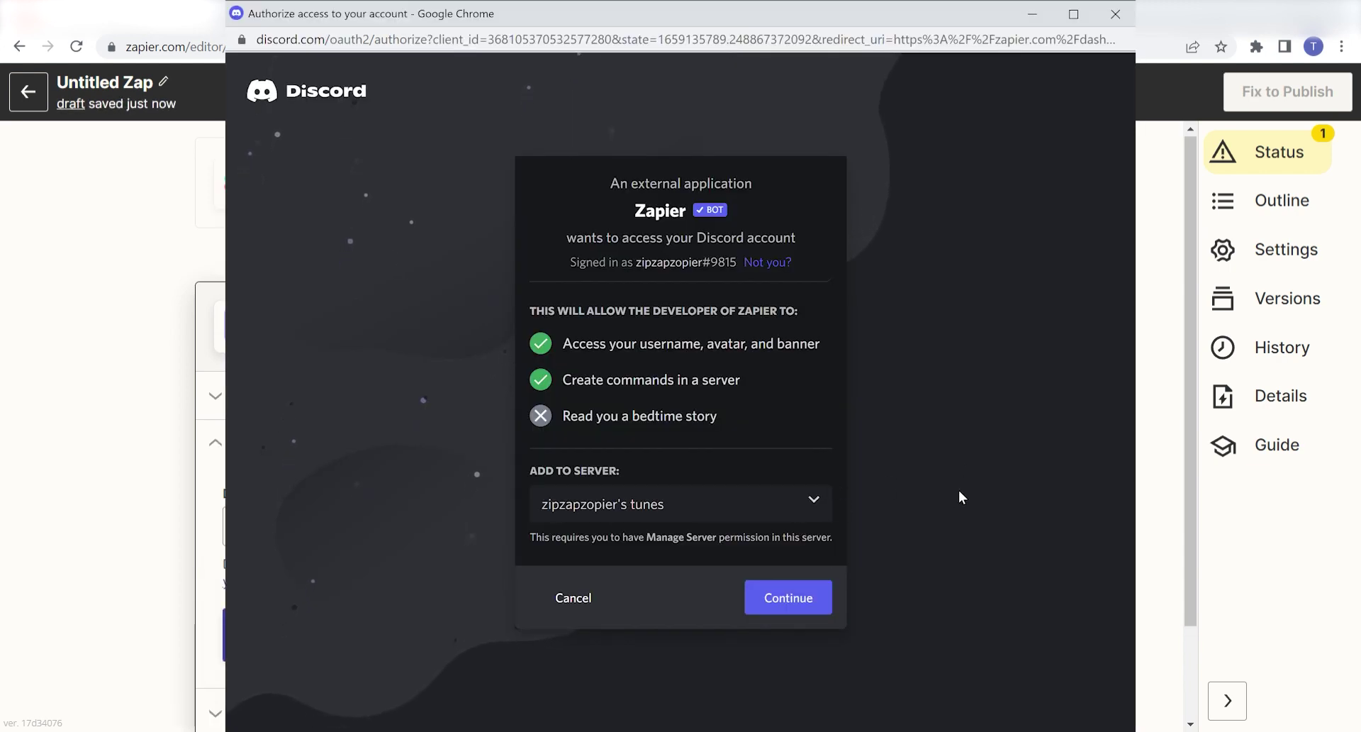
click(811, 596)
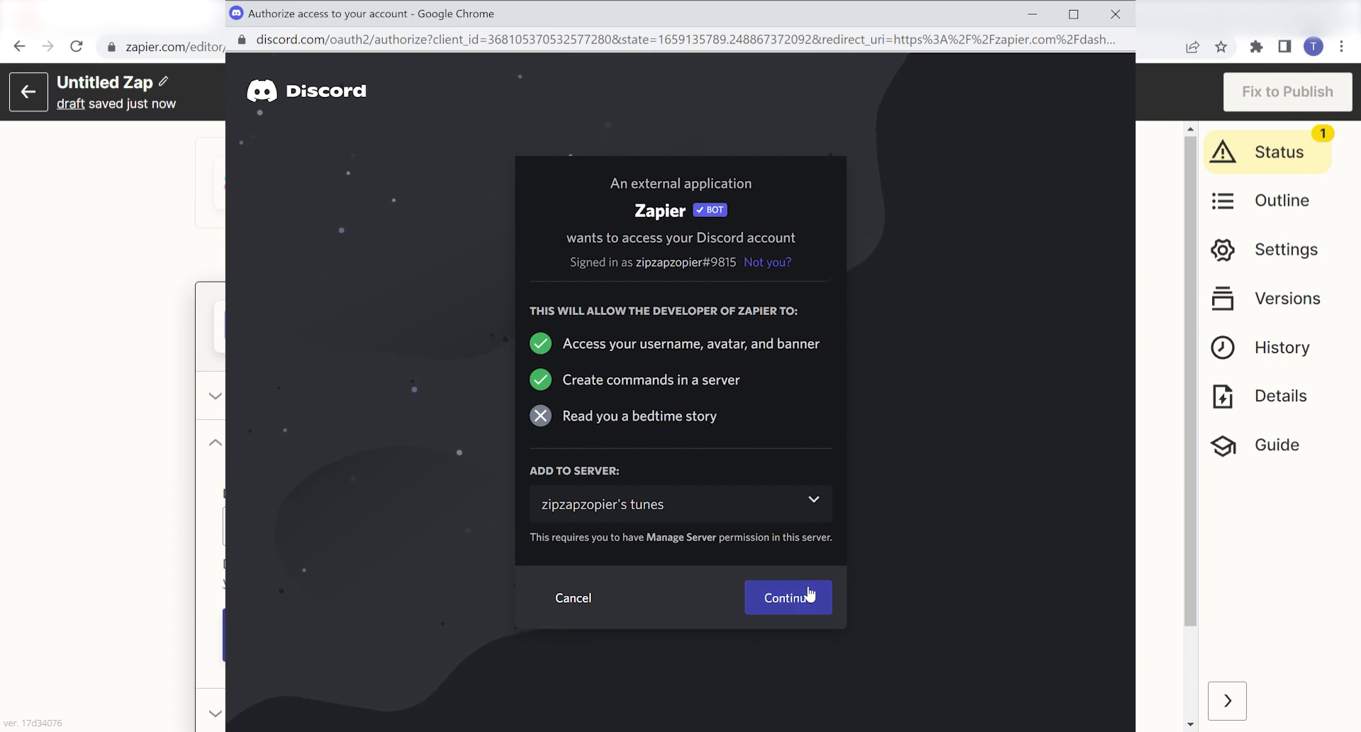
scroll(926, 399, down, 2)
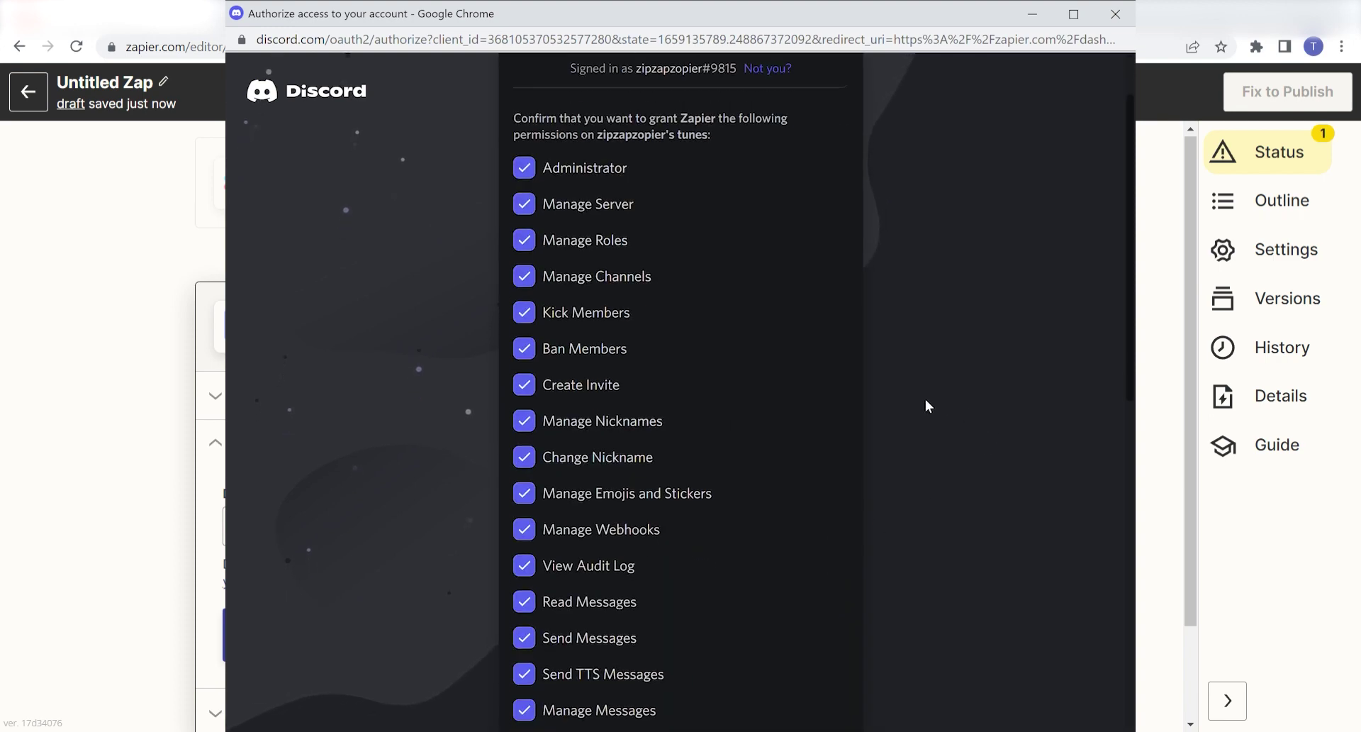
scroll(925, 398, down, 10)
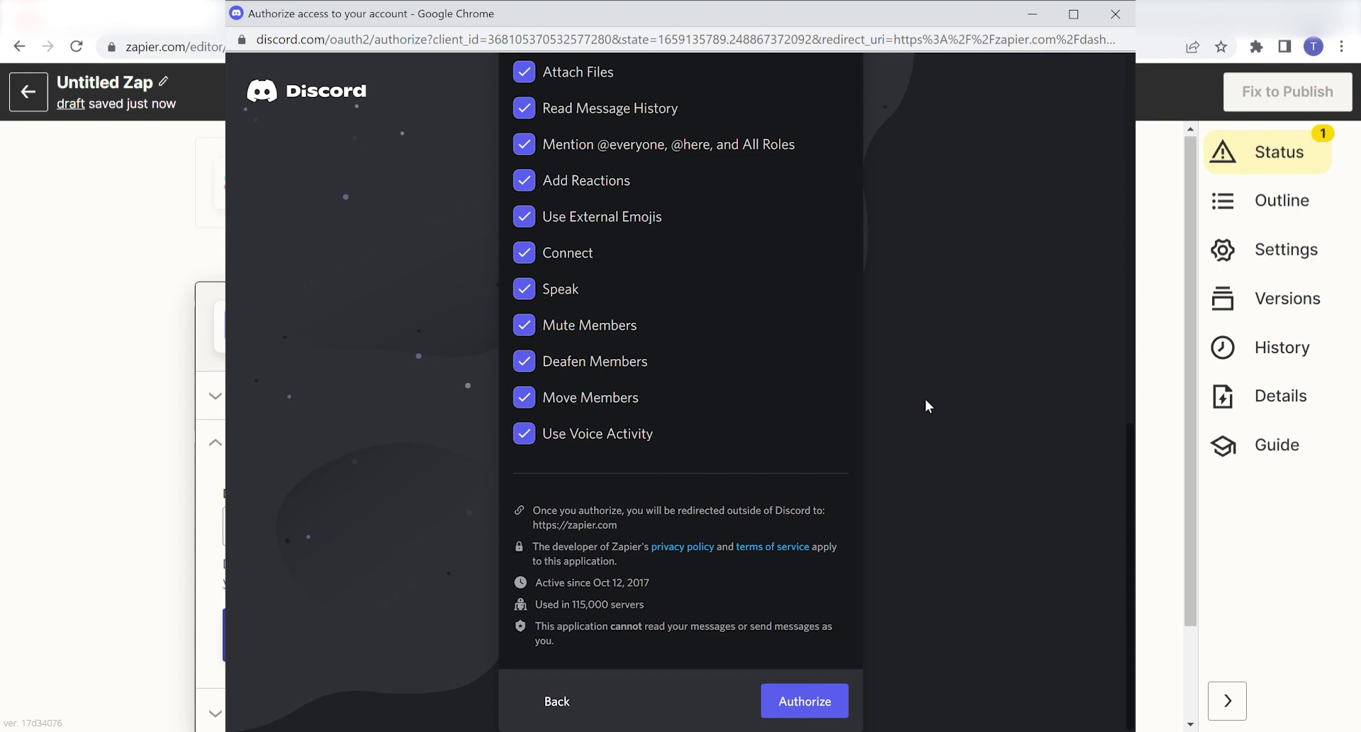
click(808, 700)
click(328, 641)
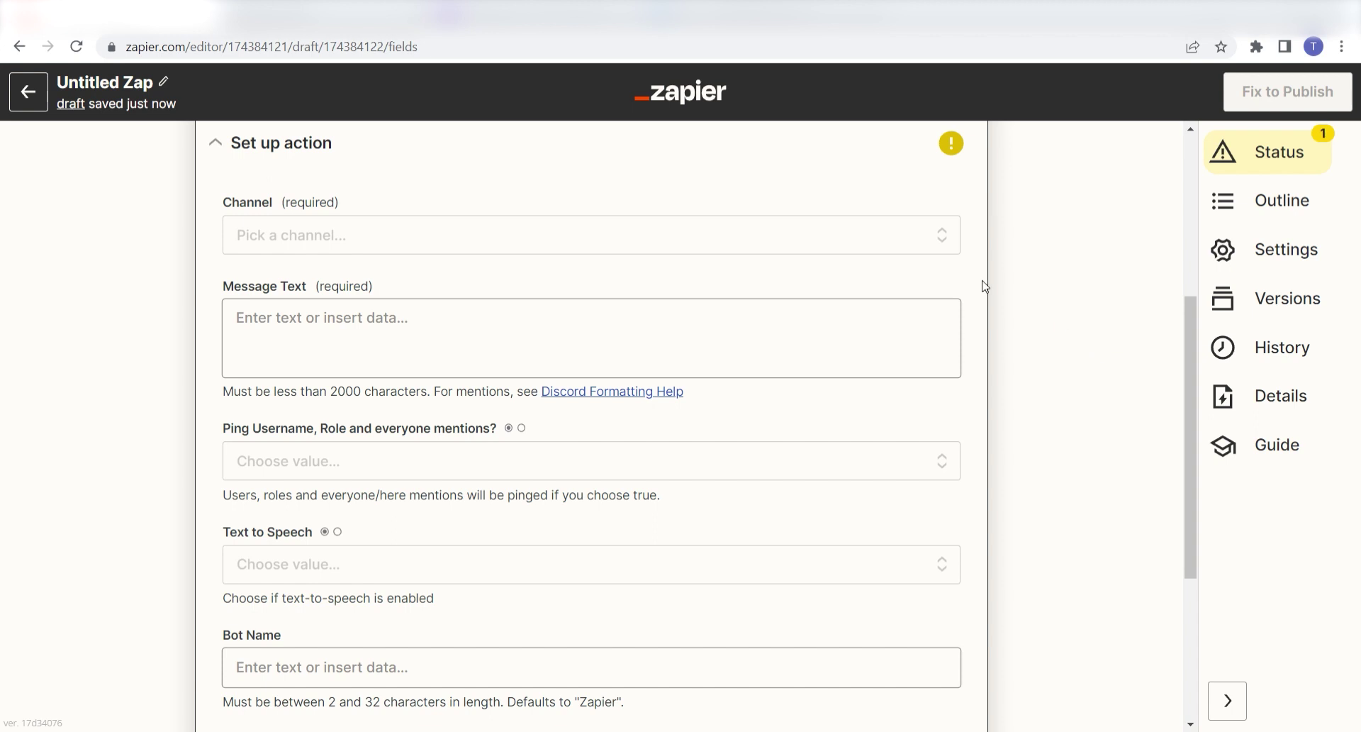
Post to general with the Slack Text plus 'Posted from Slack', bot name SlackBot.
click(915, 235)
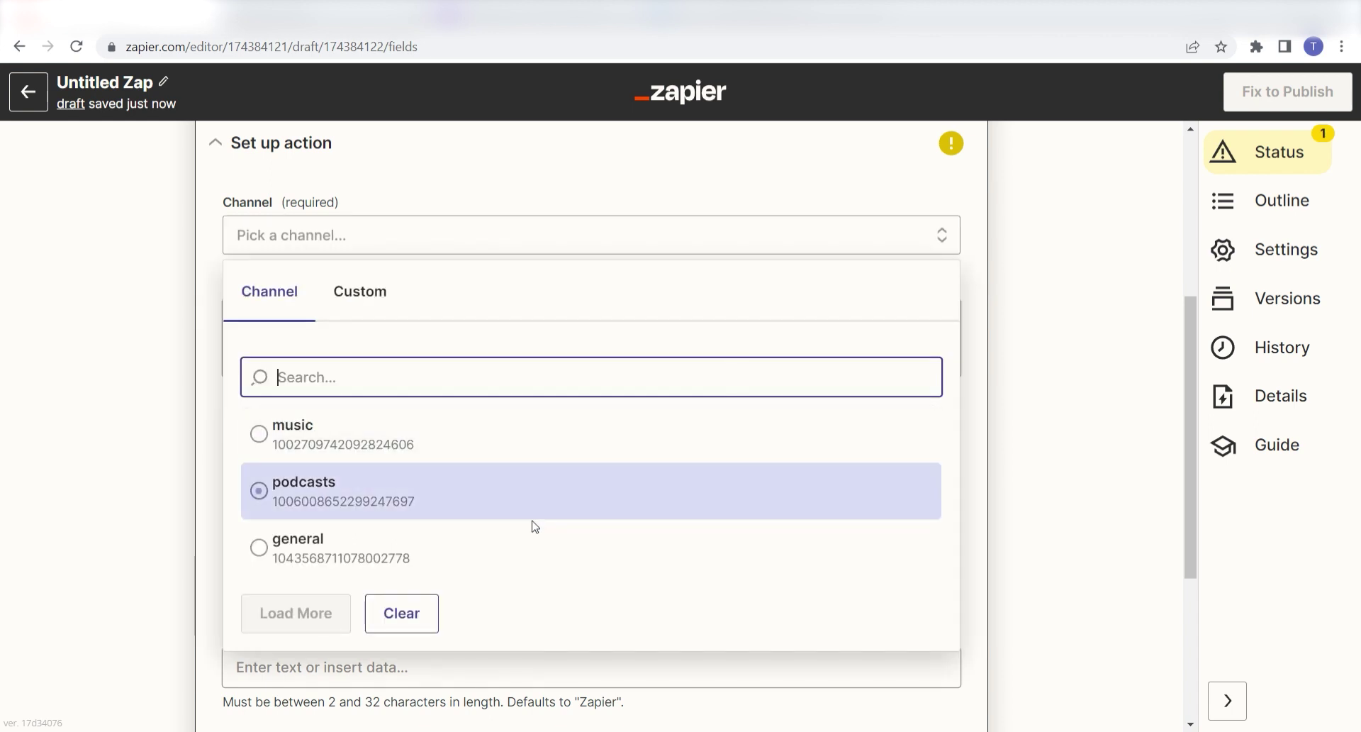
click(453, 551)
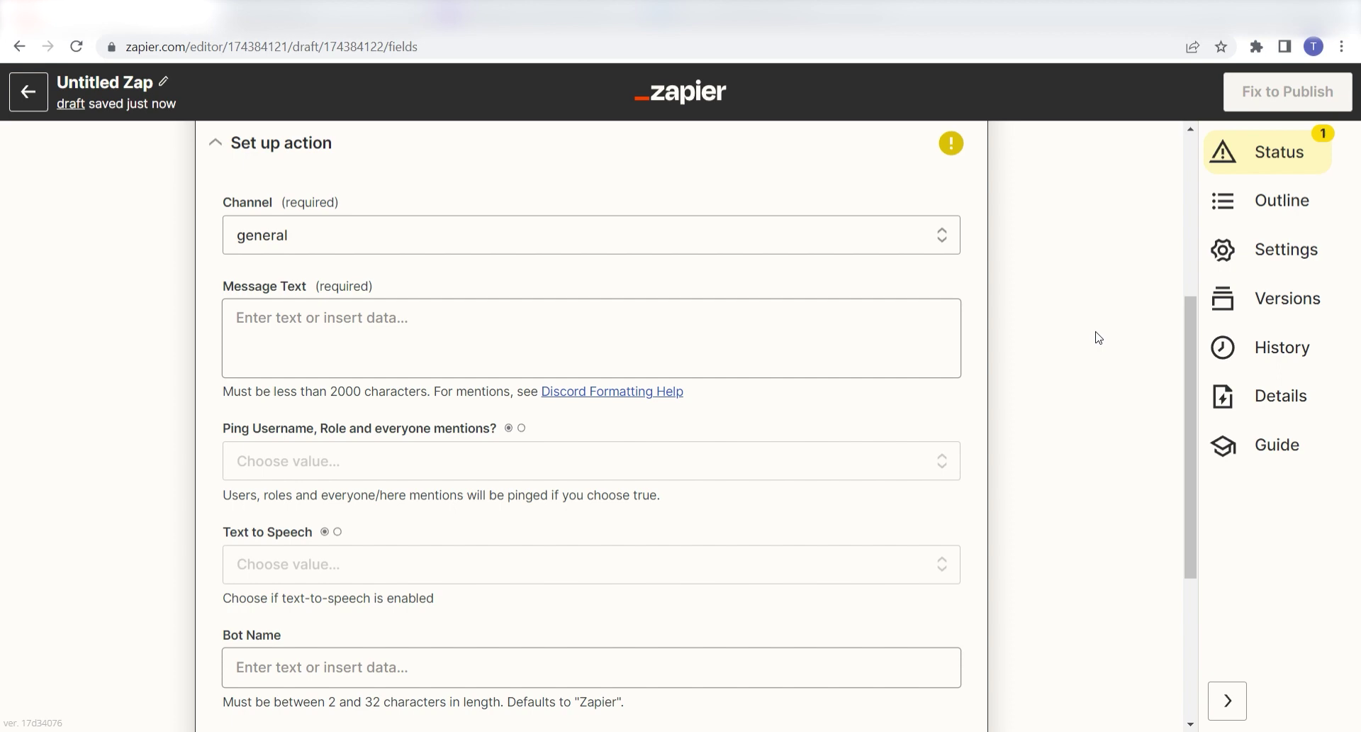
click(752, 336)
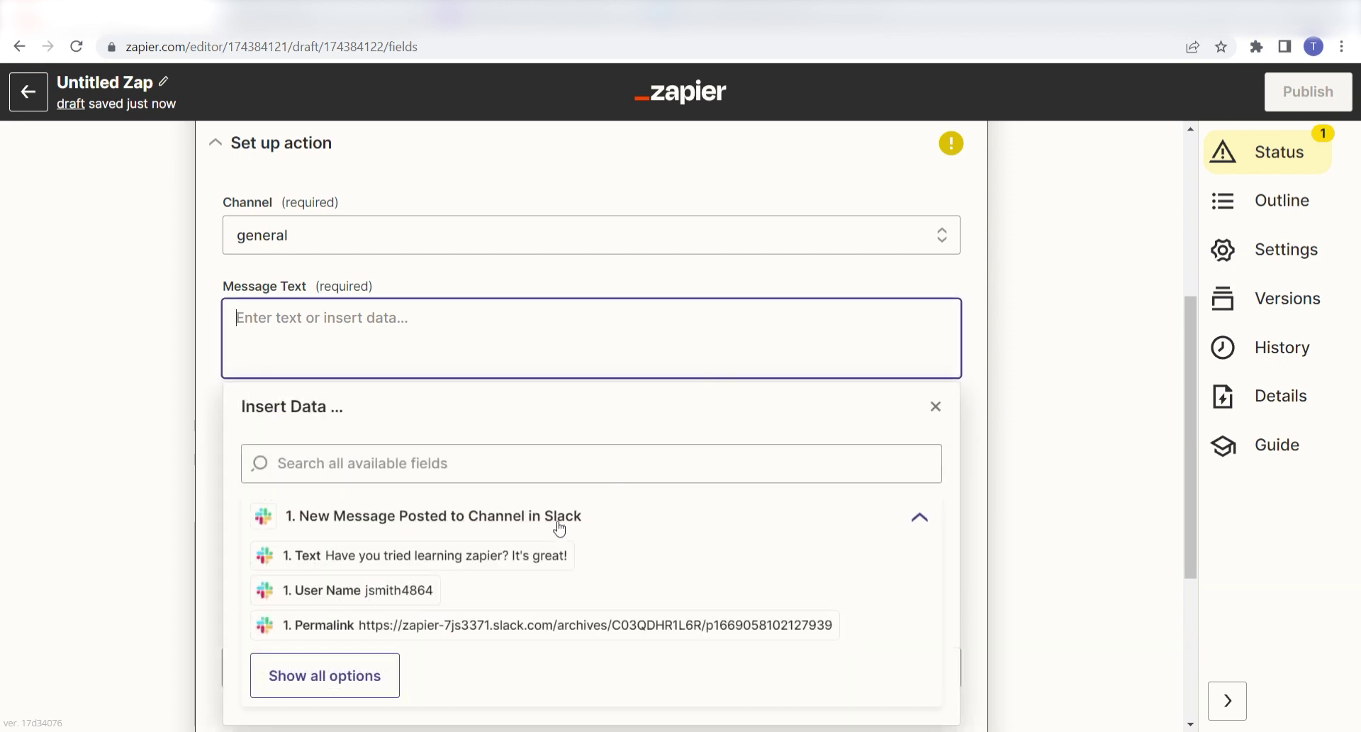
click(494, 559)
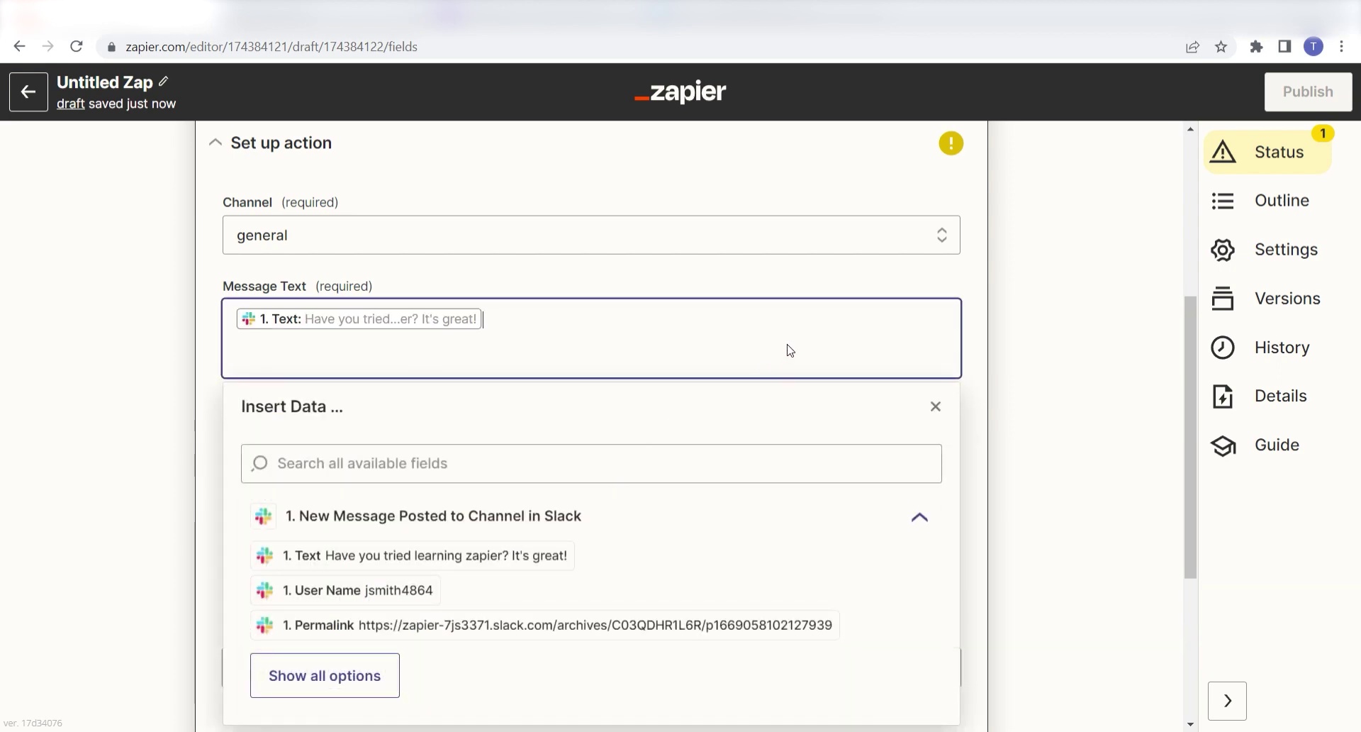
key(Return)
key(Return)
text(Posted from Slack)
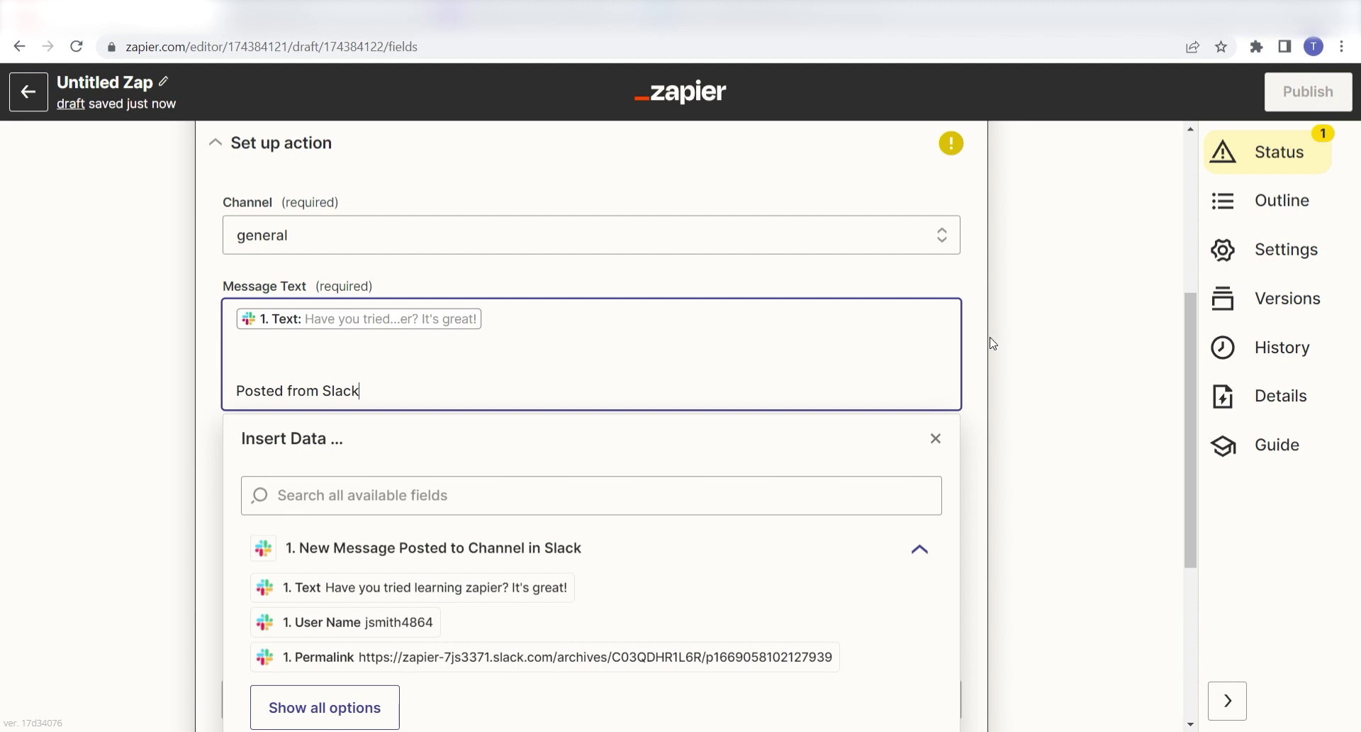
key(Tab)
key(Tab)
key(Tab)
text(SlackBot)
click(1061, 377)
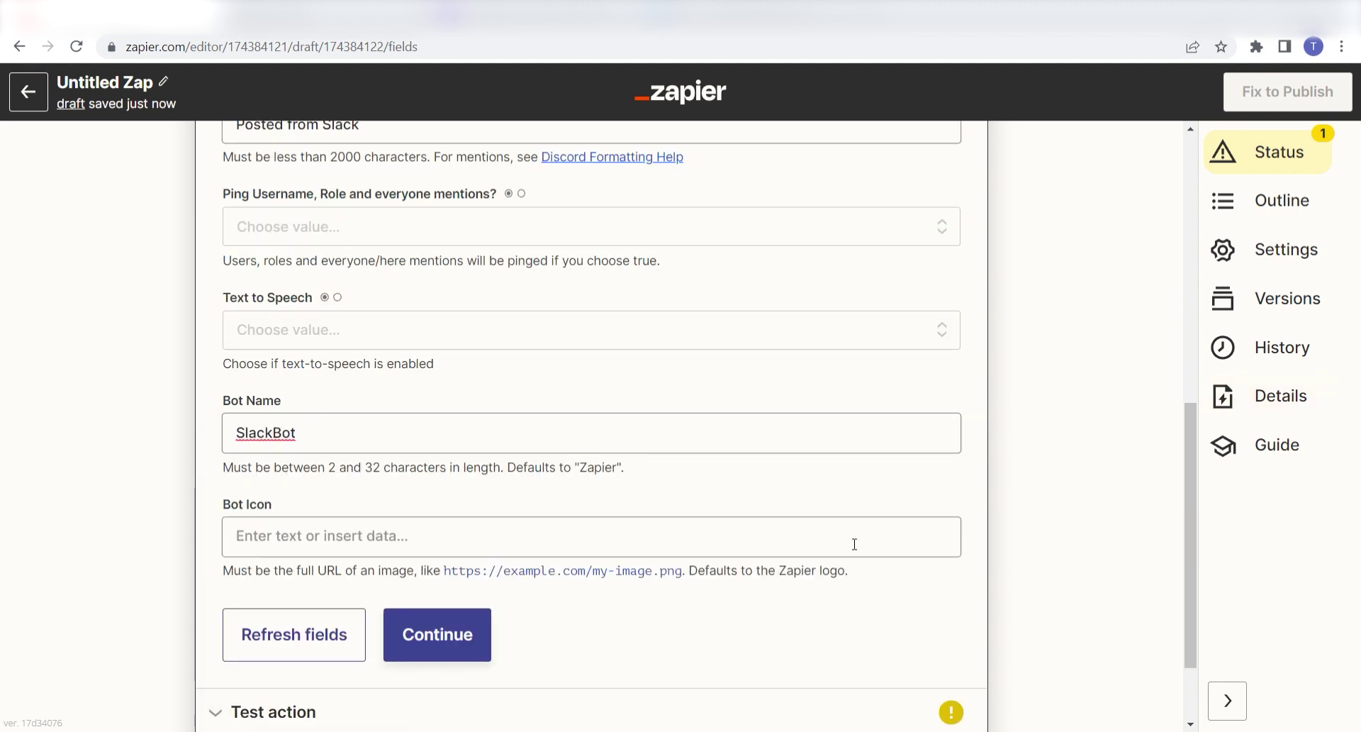
Send a test message from the Discord action to the general channel.
click(480, 625)
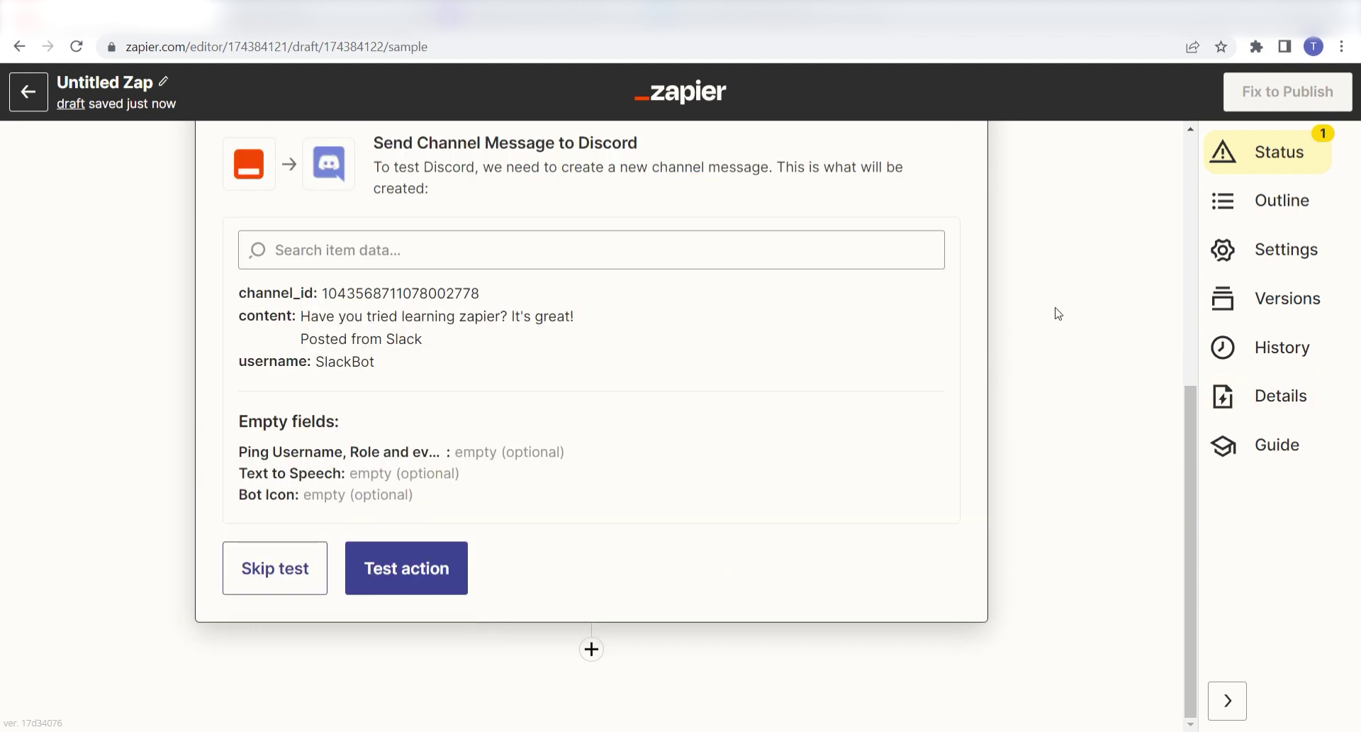
click(451, 558)
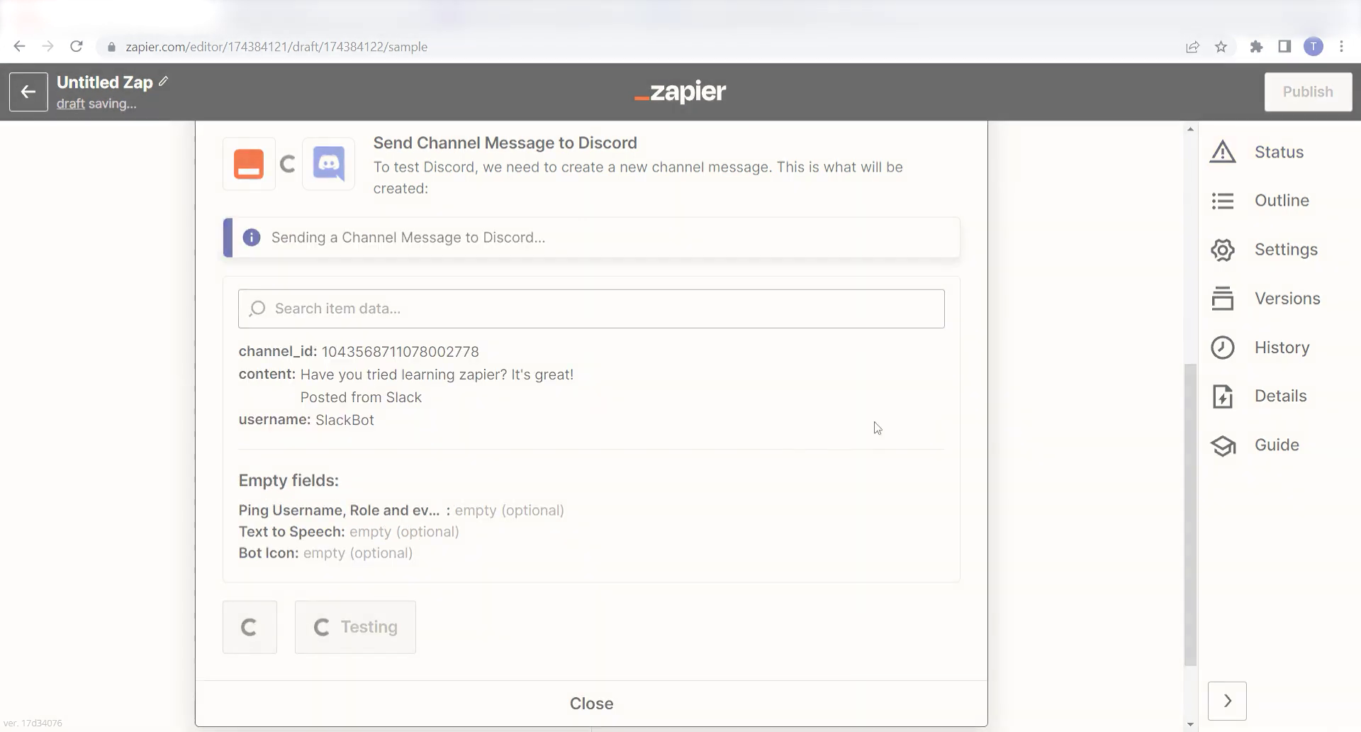